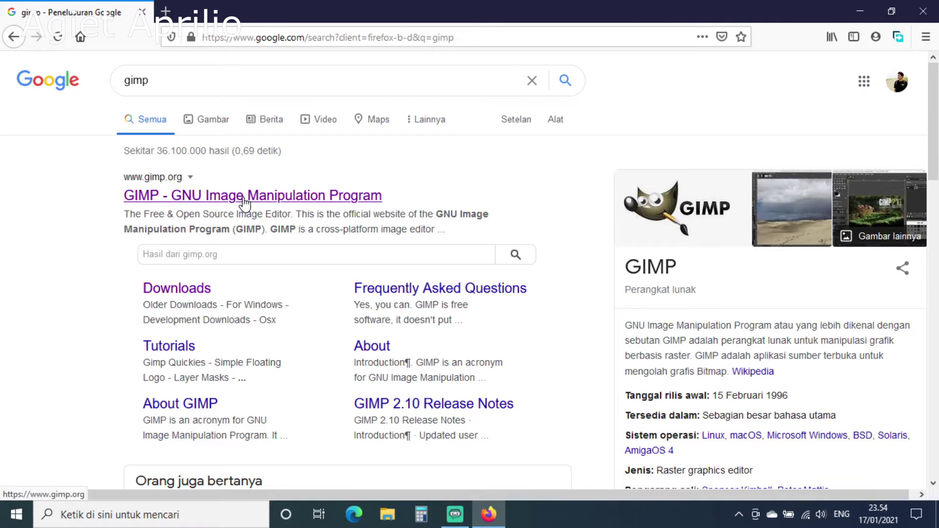
Step: Open the official GIMP website from the search results and go to its GIMP 2.10.22 download page
left_click(244, 199)
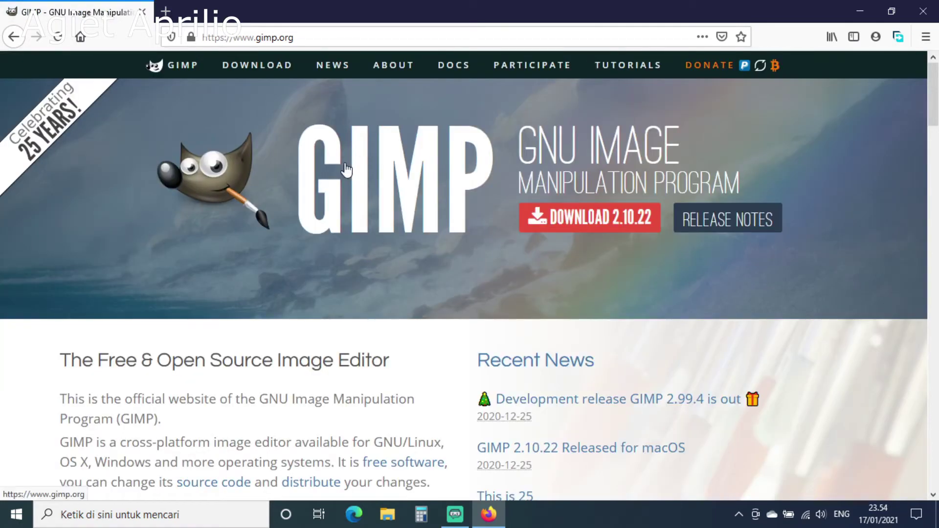
scroll(354, 158, "down", 3)
scroll(354, 158, "up", 3)
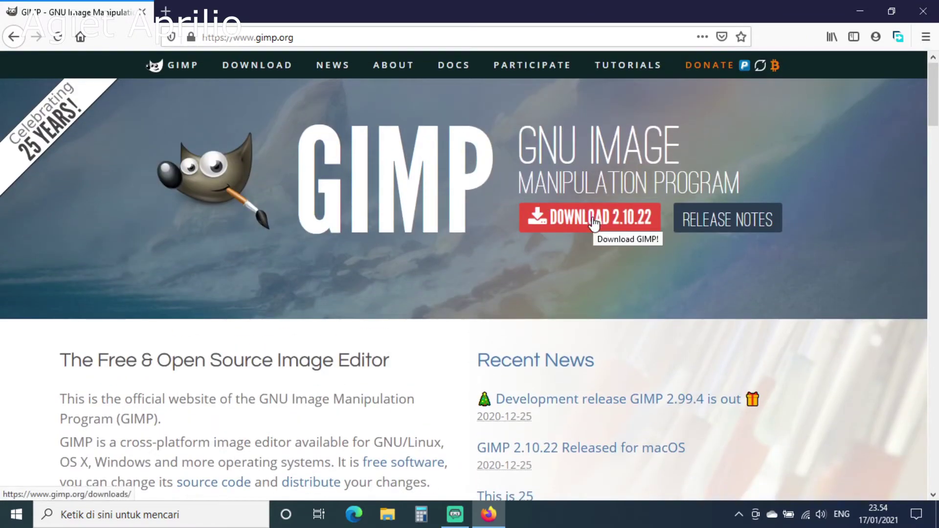
scroll(587, 226, "down", 15)
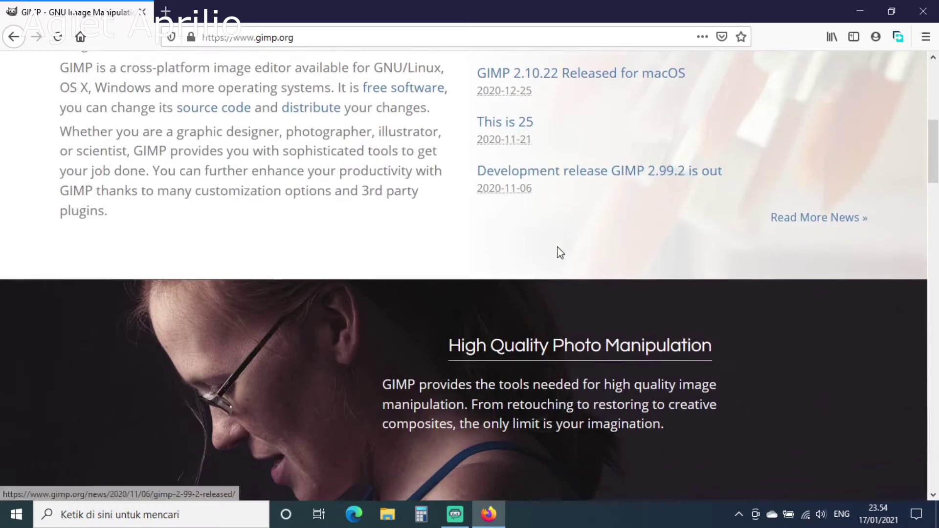
scroll(556, 248, "up", 10)
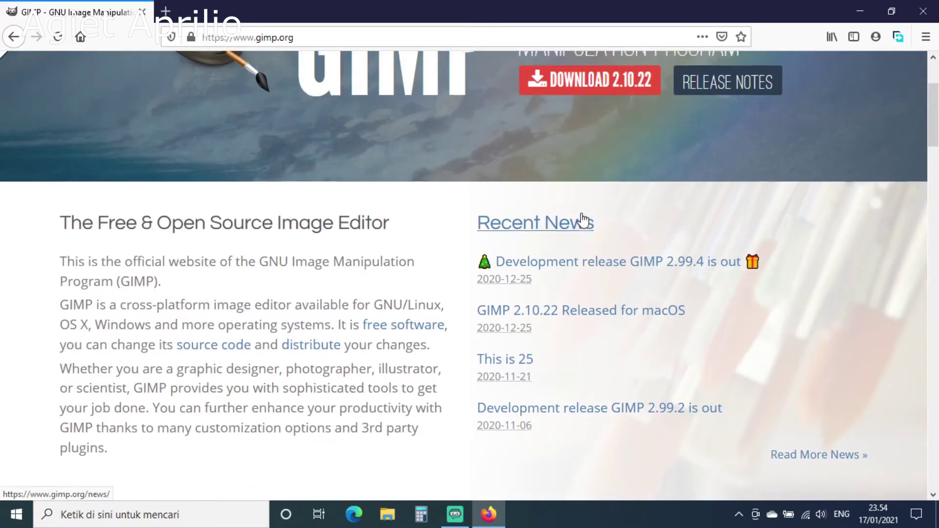
scroll(585, 220, "up", 3)
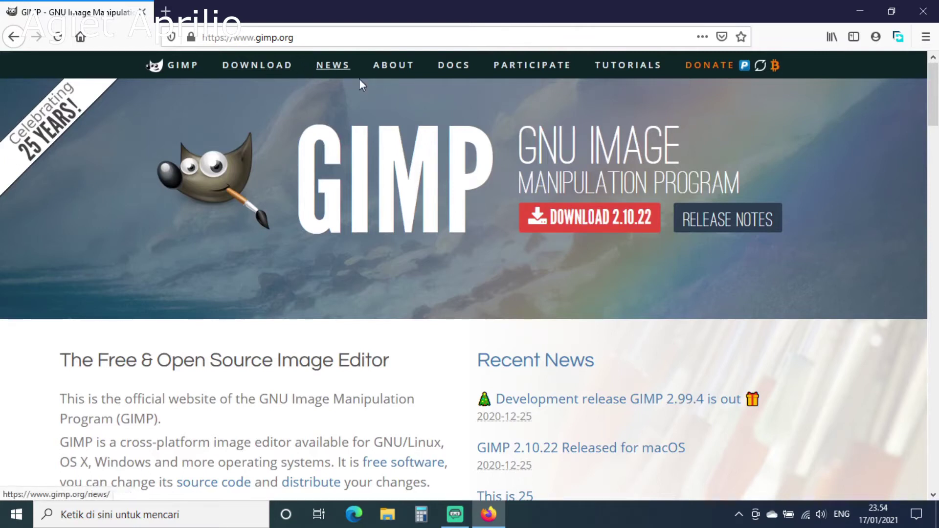
left_click(577, 225)
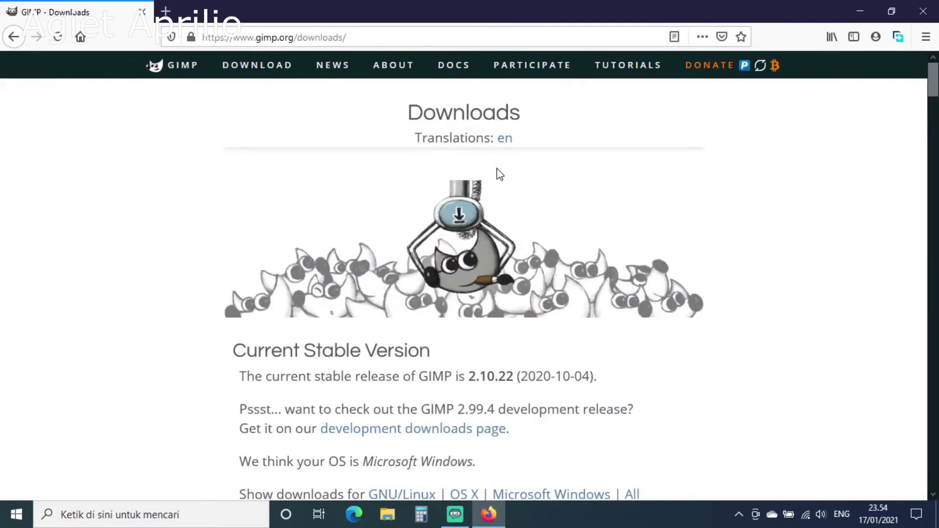
Step: Download the GIMP 2.10.22 Windows installer directly, saving gimp-2.10.22-setup.exe to the Downloads folder
scroll(499, 175, "down", 3)
scroll(489, 186, "down", 4)
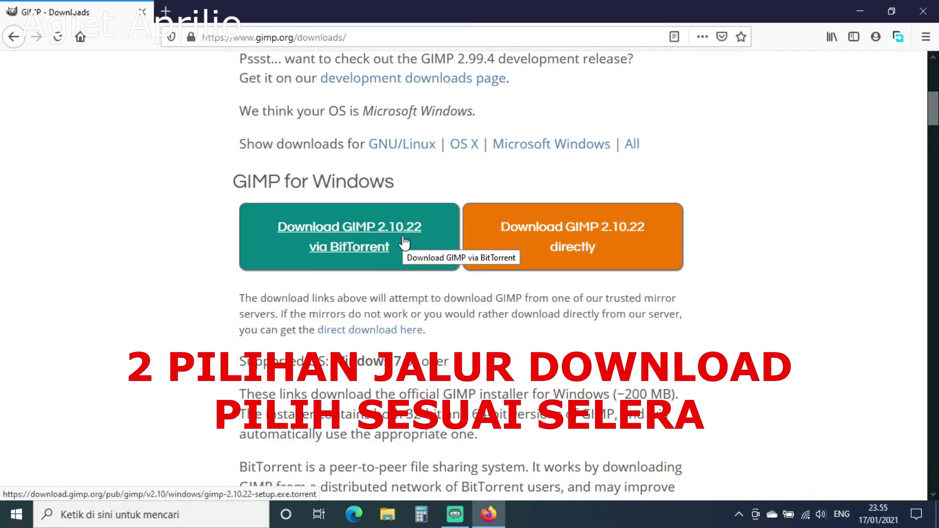
left_click(565, 241)
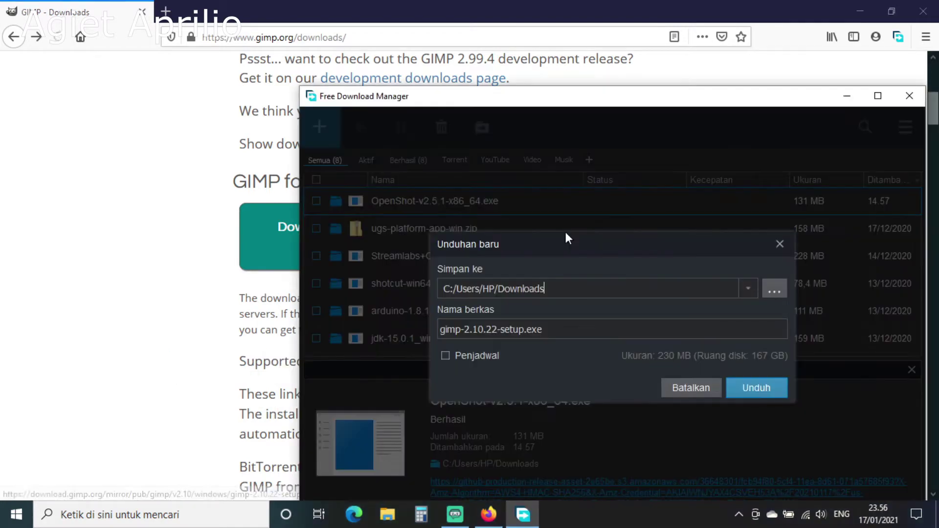
left_click(742, 392)
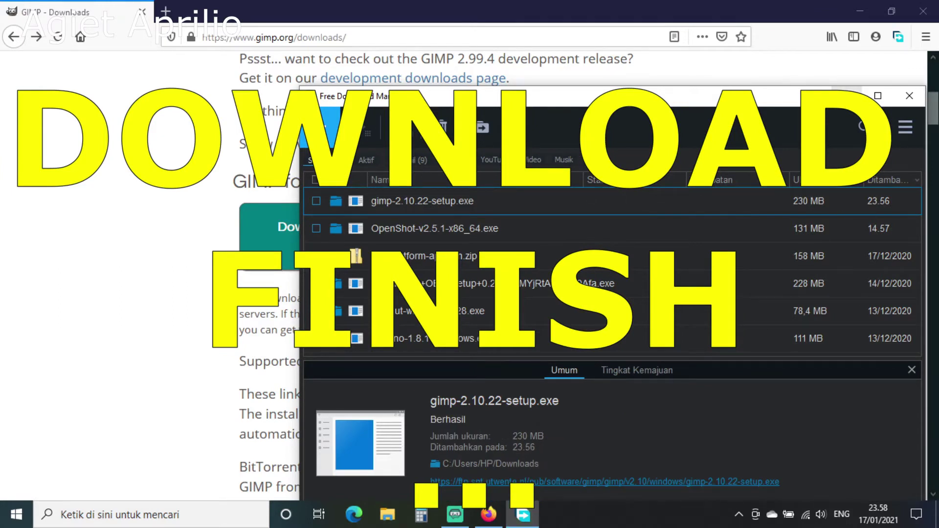
Step: Minimize the download manager and browser, switch to File Explorer and run gimp-2.10.22-setup from the Unduhan folder
left_click(847, 93)
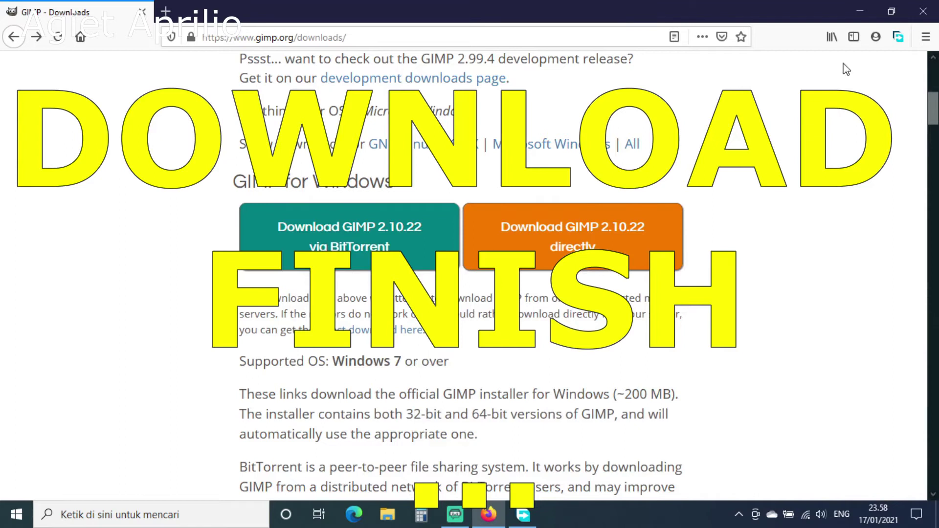
left_click(861, 12)
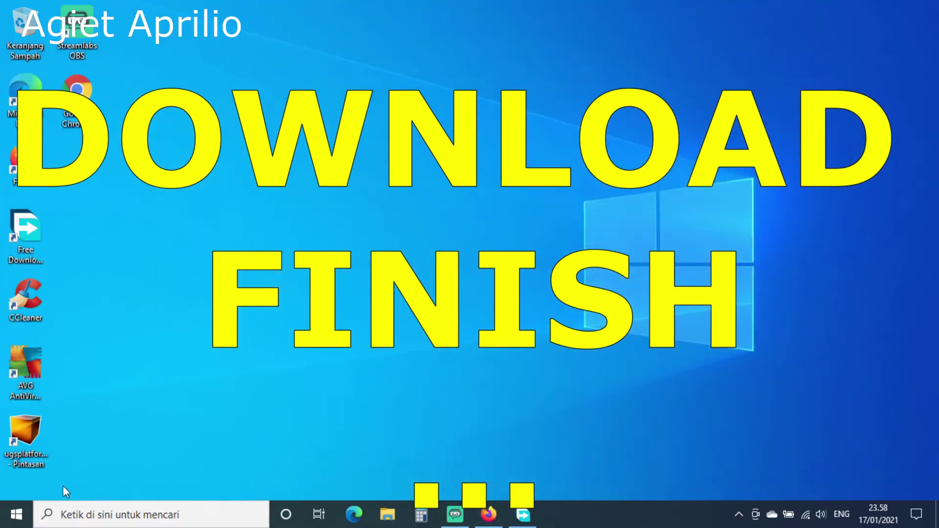
left_click(20, 516)
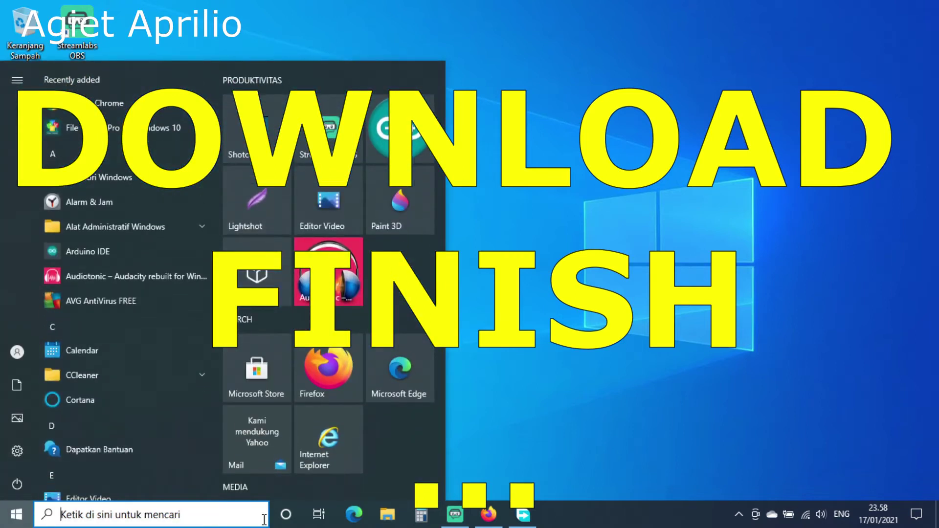
left_click(386, 515)
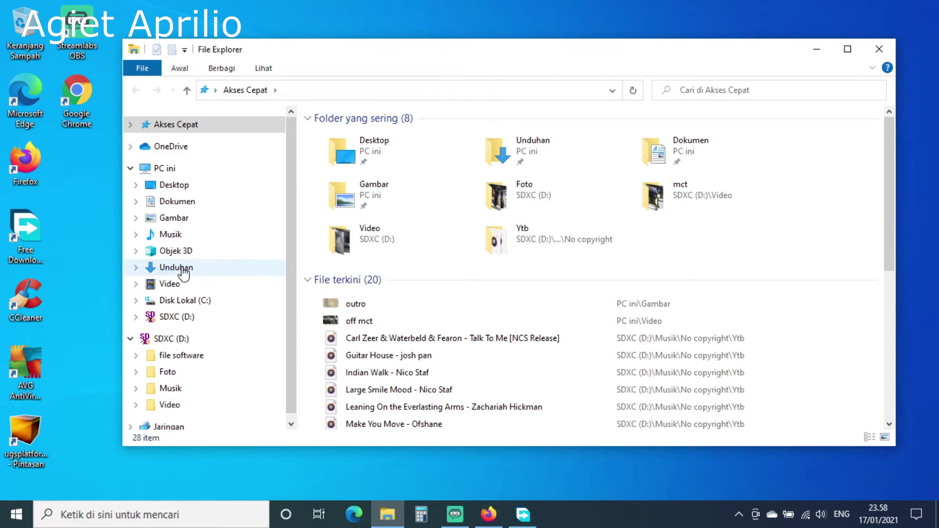
left_click(176, 267)
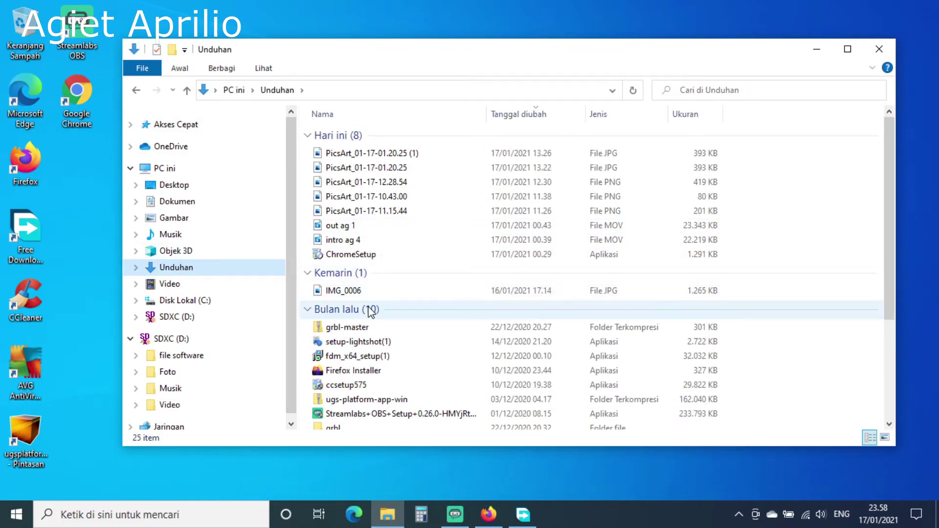
scroll(374, 299, "down", 3)
left_click(347, 363)
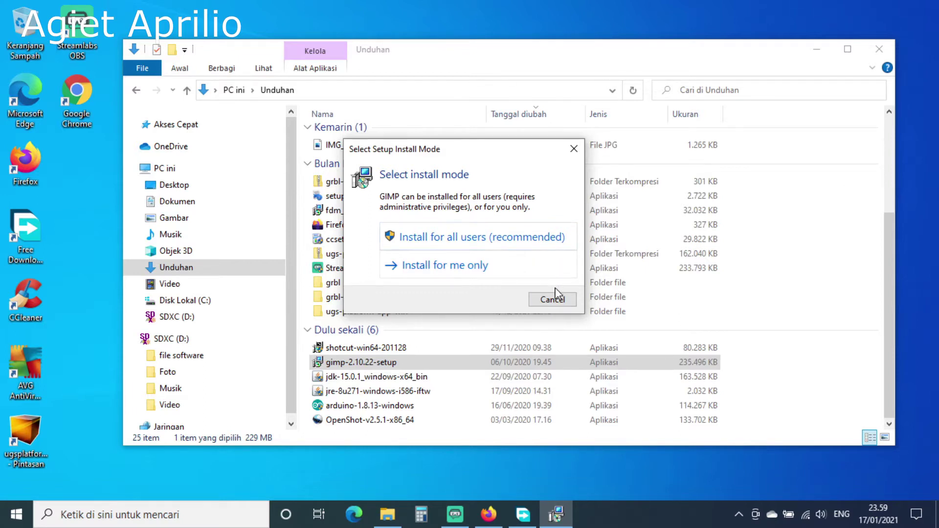
Step: Install GIMP for all users with Bahasa Indonesia as the setup language, and finish the installer
left_click(520, 243)
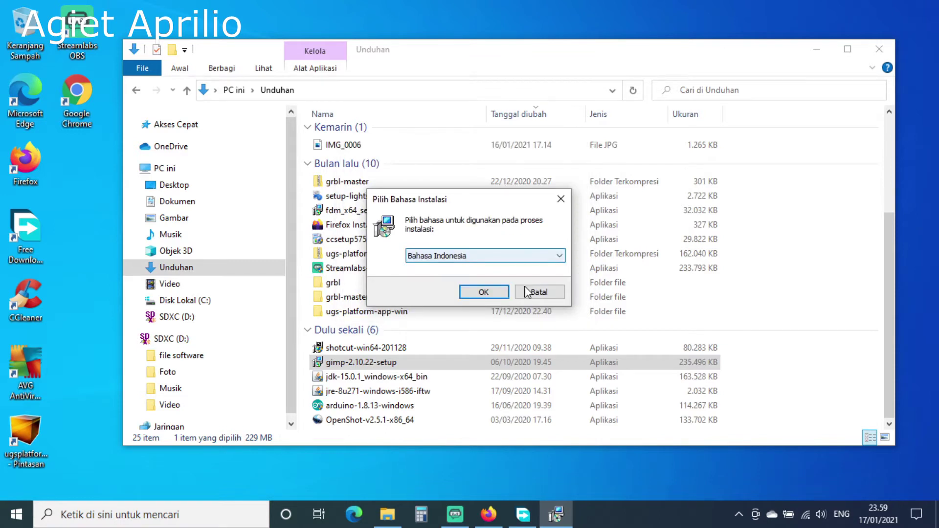
left_click(483, 293)
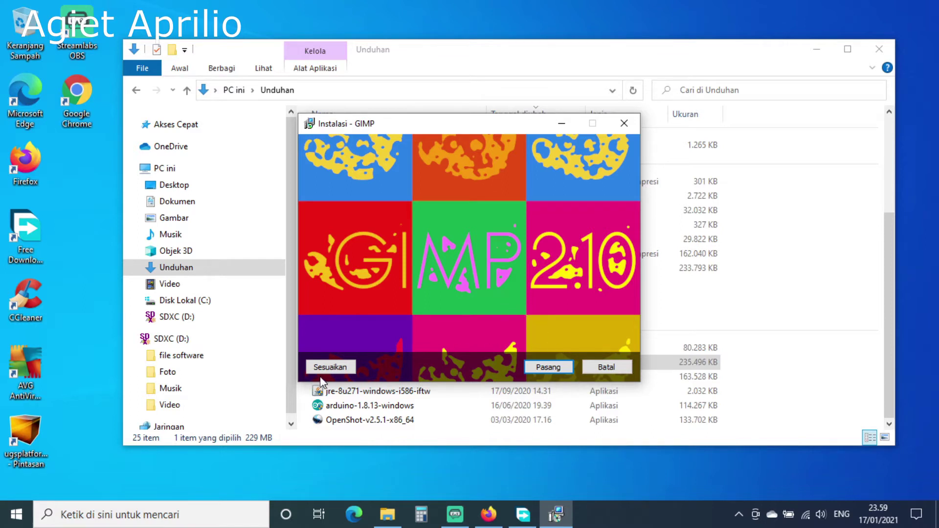
left_click(546, 367)
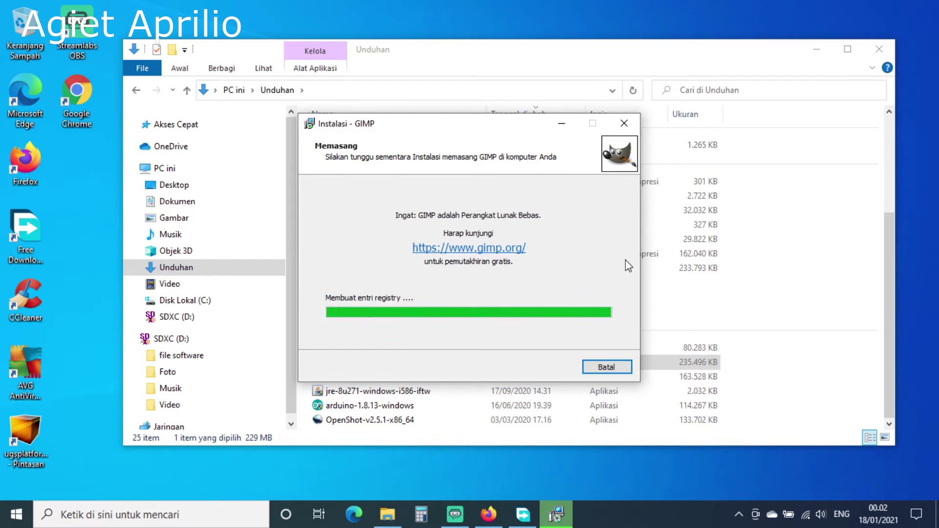
left_click(546, 368)
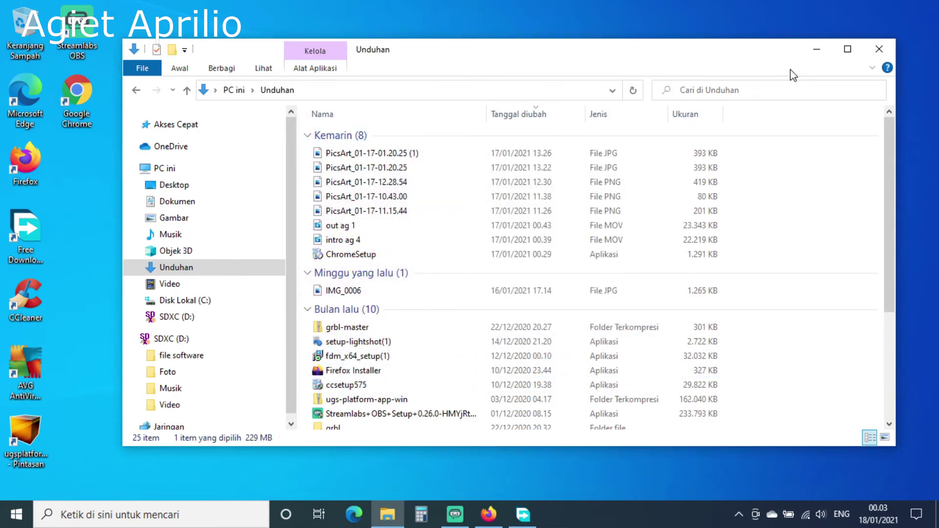
Step: Minimize File Explorer, refresh the desktop and launch the newly installed GIMP 2.10.22
left_click(816, 55)
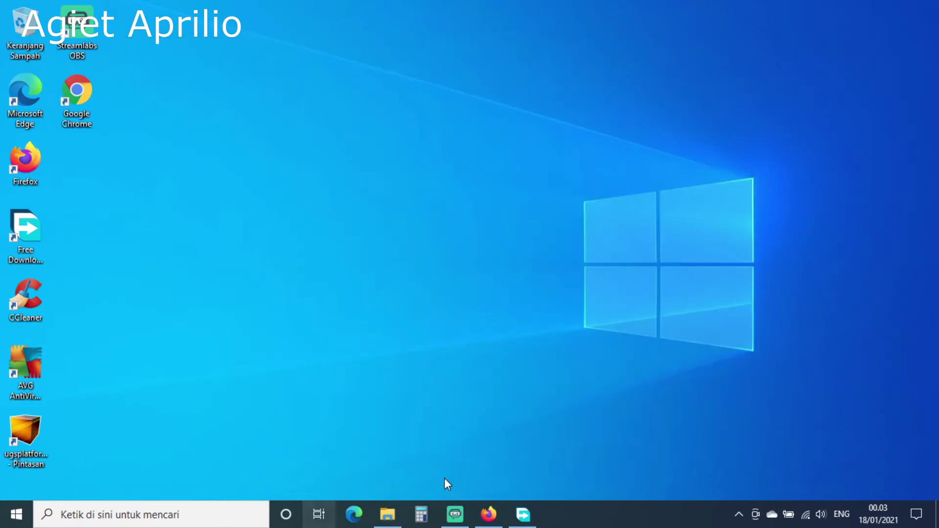
right_click(254, 266)
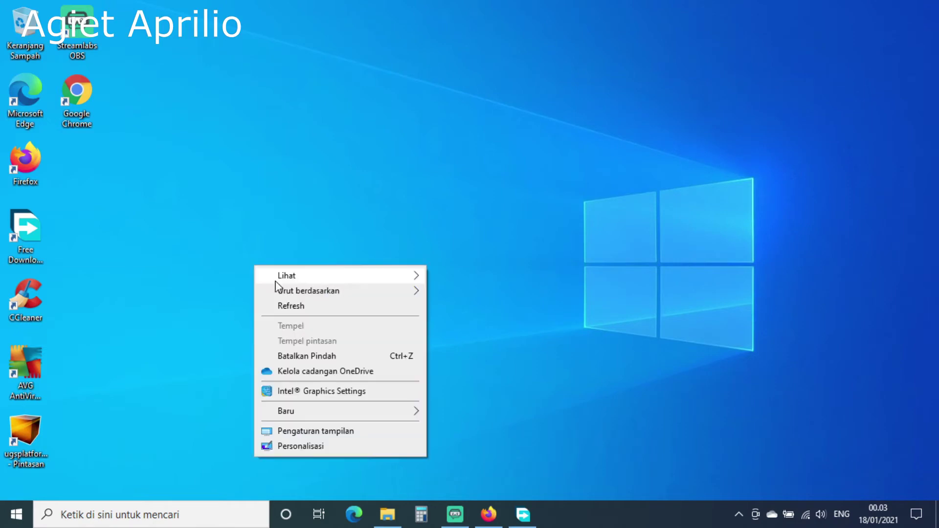
left_click(283, 307)
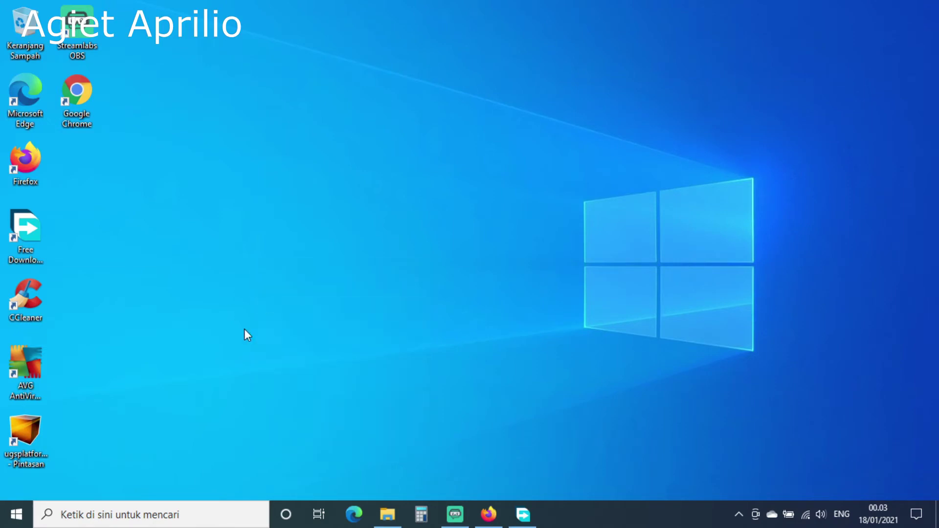
left_click(17, 515)
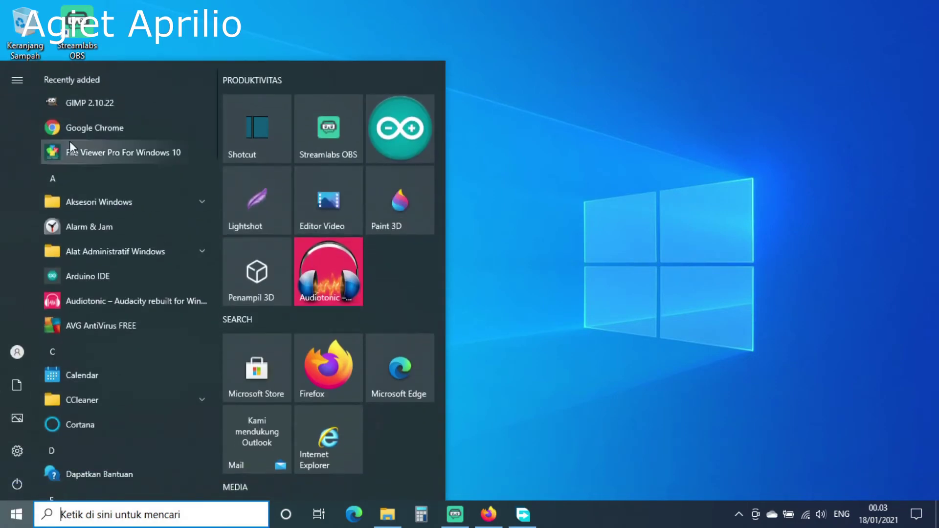
left_click(89, 103)
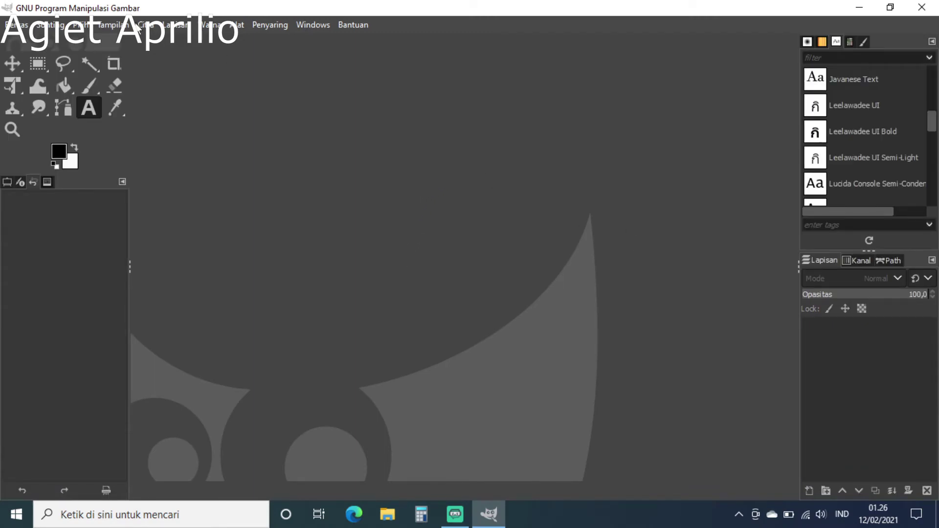
Step: Open the image 20190721_184939.jpg from the SDXC (D:) drive, rotating it according to its Exif orientation
left_click(16, 24)
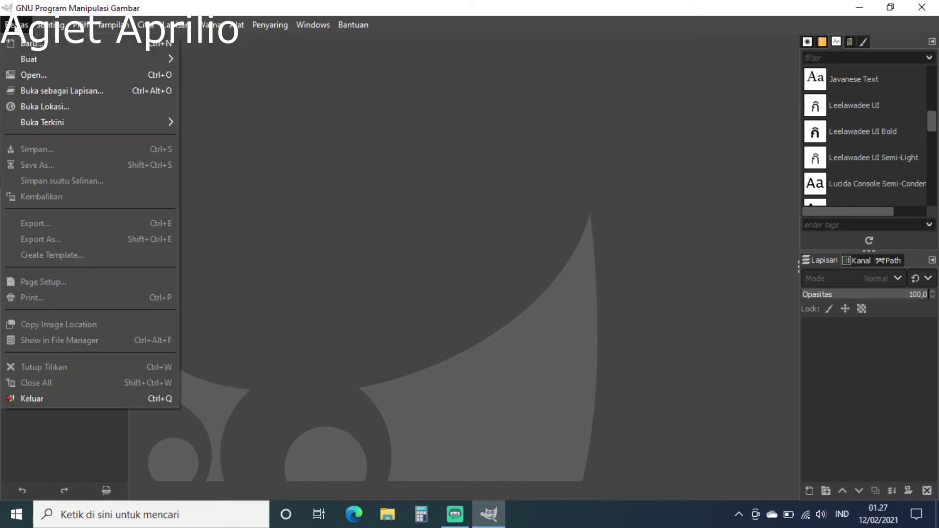
left_click(38, 73)
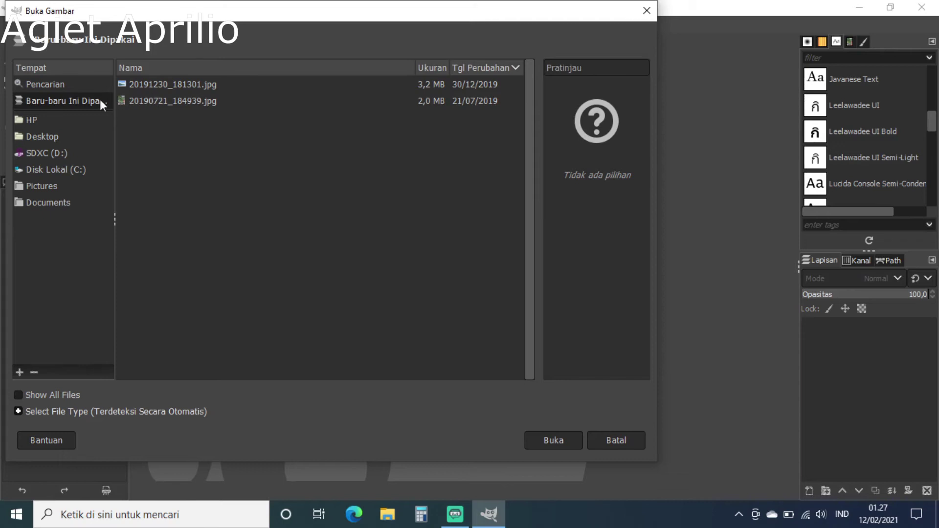
left_click(63, 154)
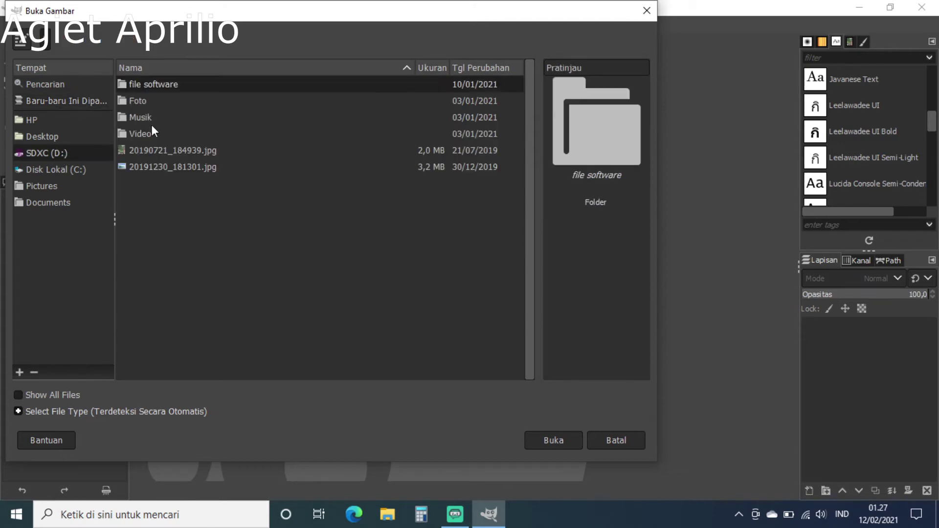
left_click(161, 151)
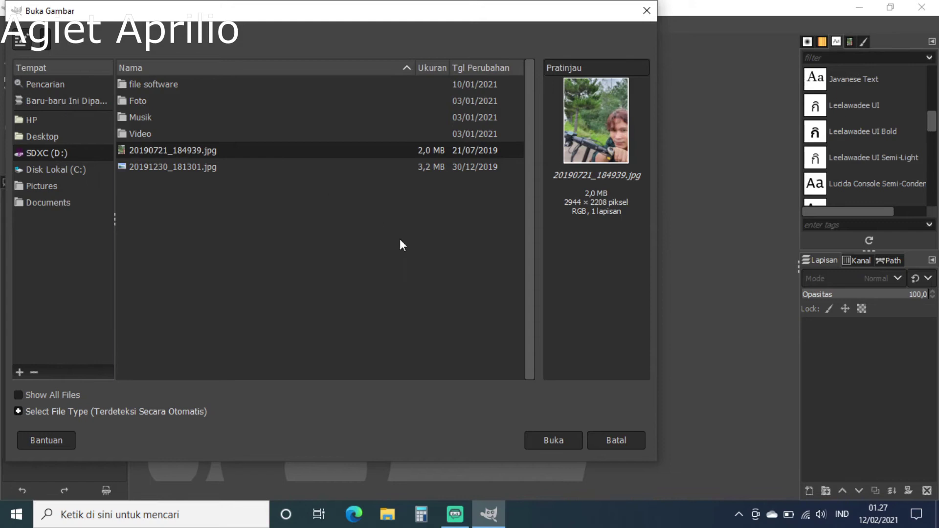
left_click(568, 445)
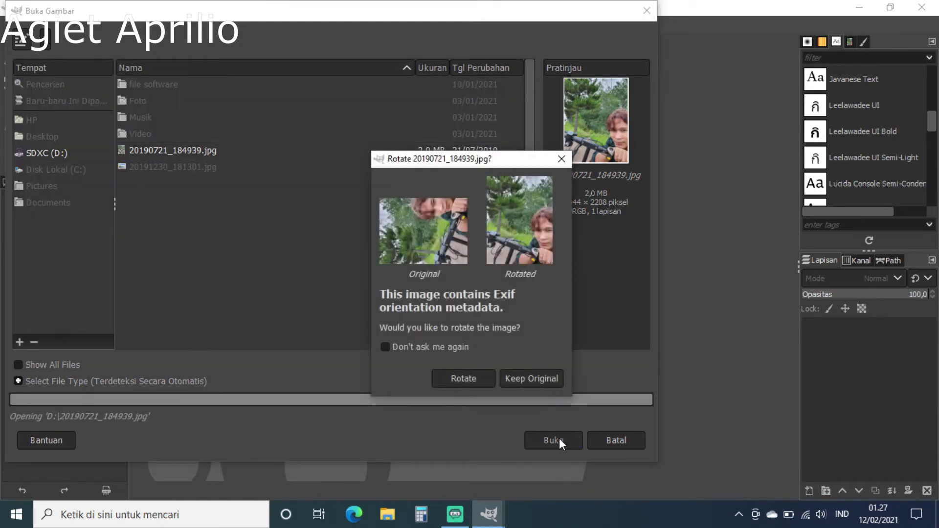
left_click(463, 378)
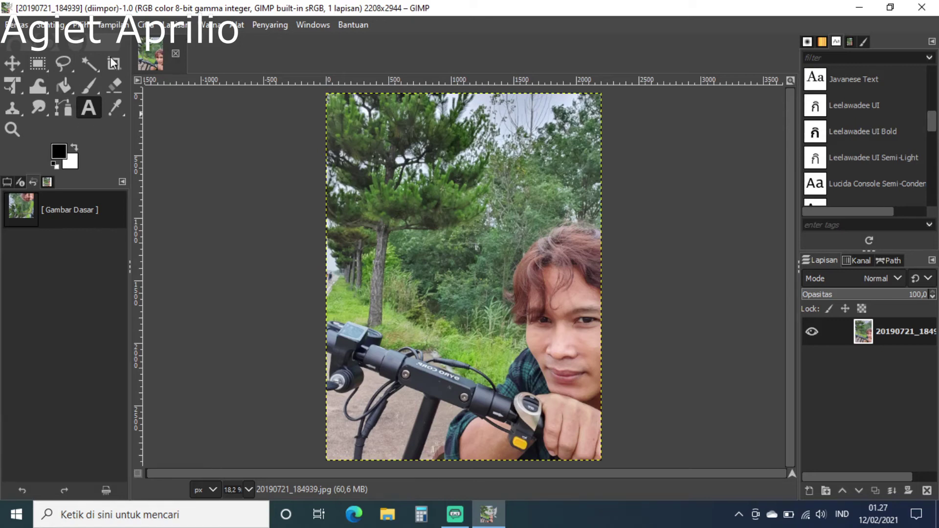
Step: Add a text box over the scooter handlebar in the photo's lower part with the text "subscribe"
left_click(86, 110)
left_click_drag(348, 363, 419, 397)
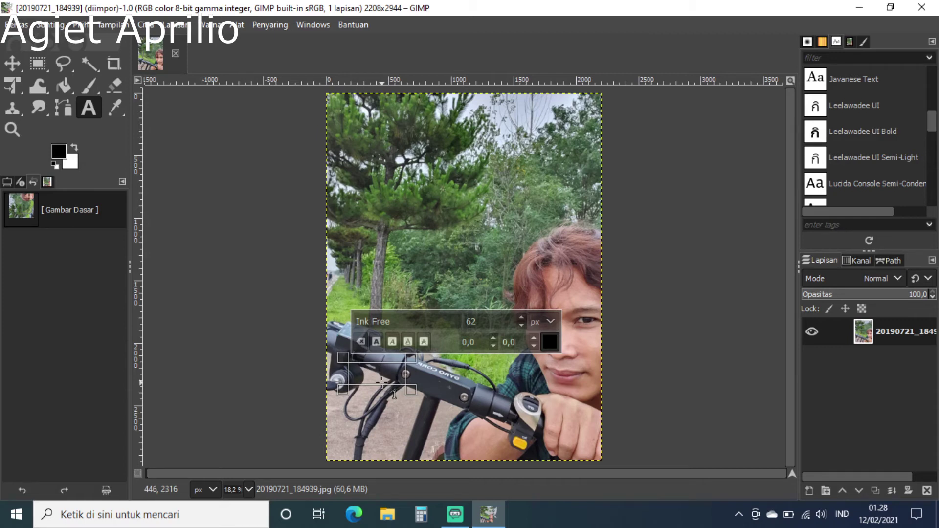
type("s")
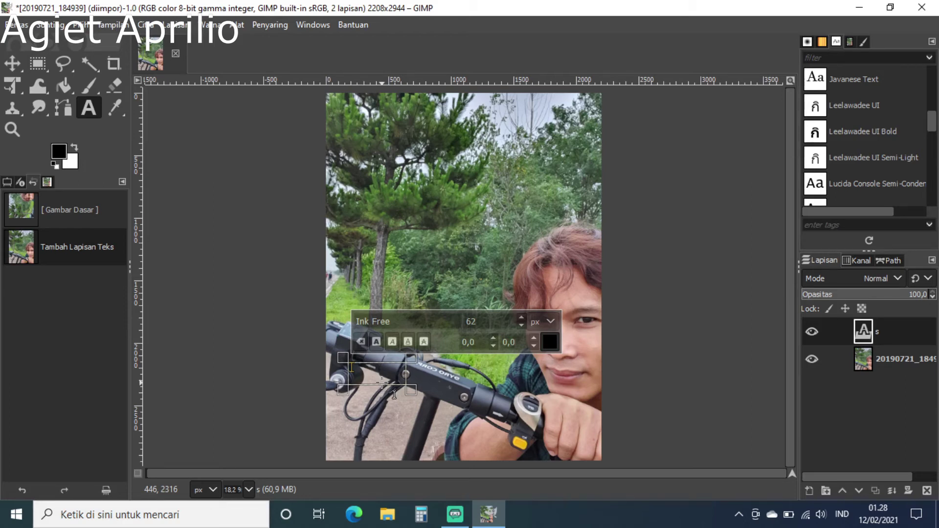
type("u")
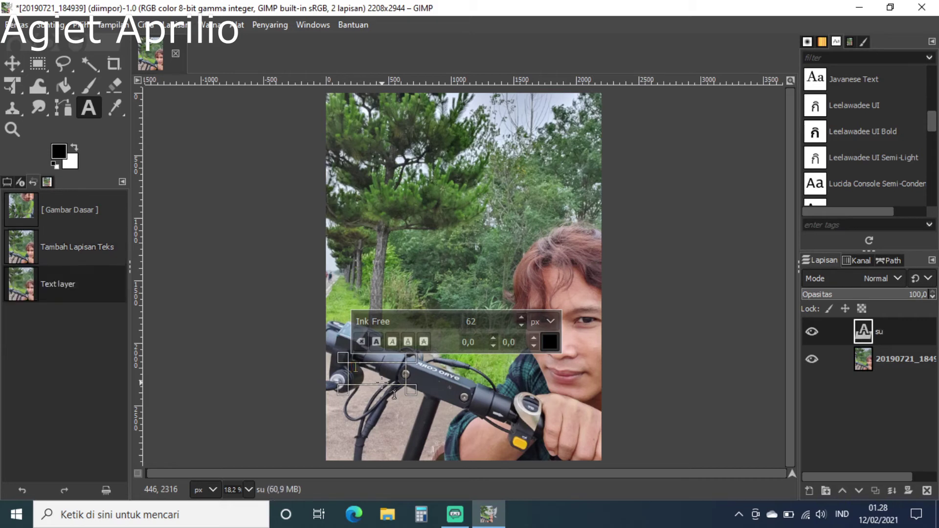
type("bscribe")
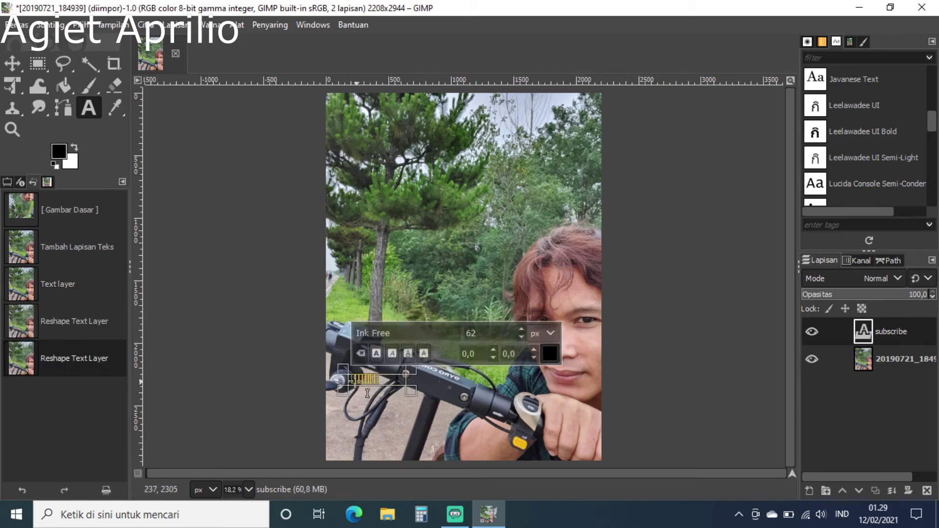
Step: Select the "subscribe" text and increase its font size to 145 px
left_click_drag(384, 380, 344, 386)
left_click(522, 329)
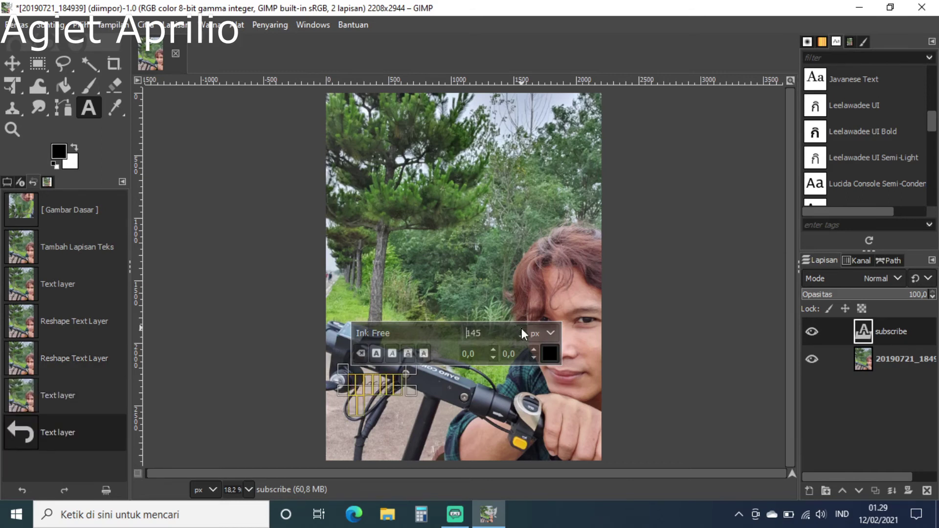
Step: Reduce the "subscribe" text's font size to 100 px and enlarge its text box across the photo's lower part
left_click(521, 328)
left_click(520, 336)
left_click(520, 336)
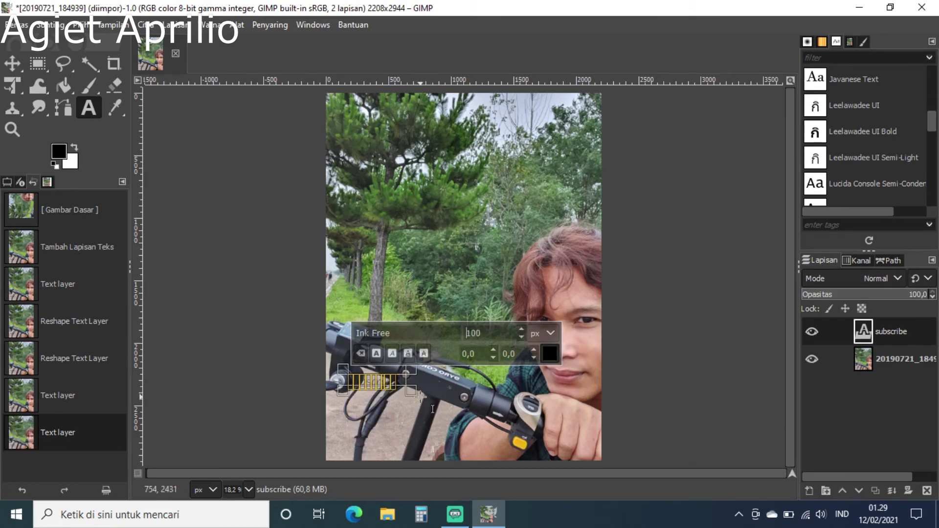
left_click_drag(412, 392, 562, 454)
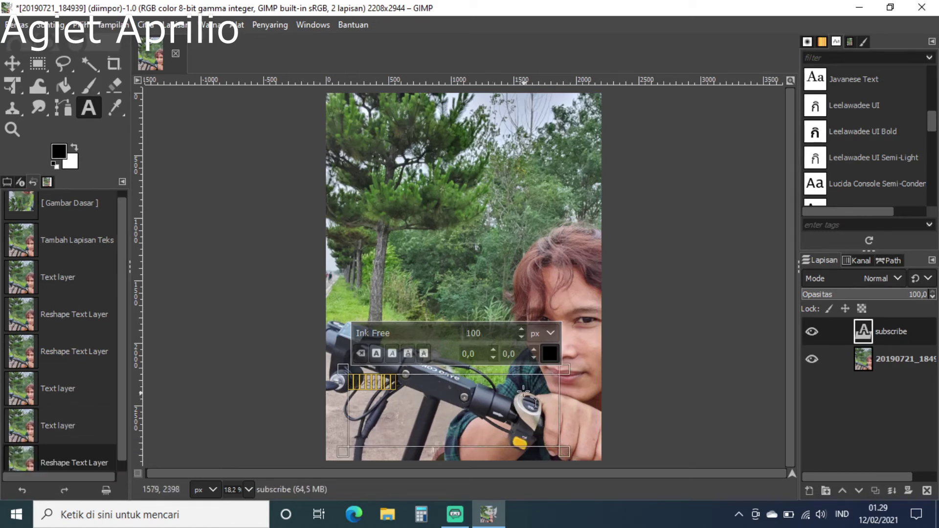
Step: Enlarge the "subscribe" text to a font size of 411 px so the word fits on one line
left_click(522, 329)
left_click_drag(521, 329, 522, 329)
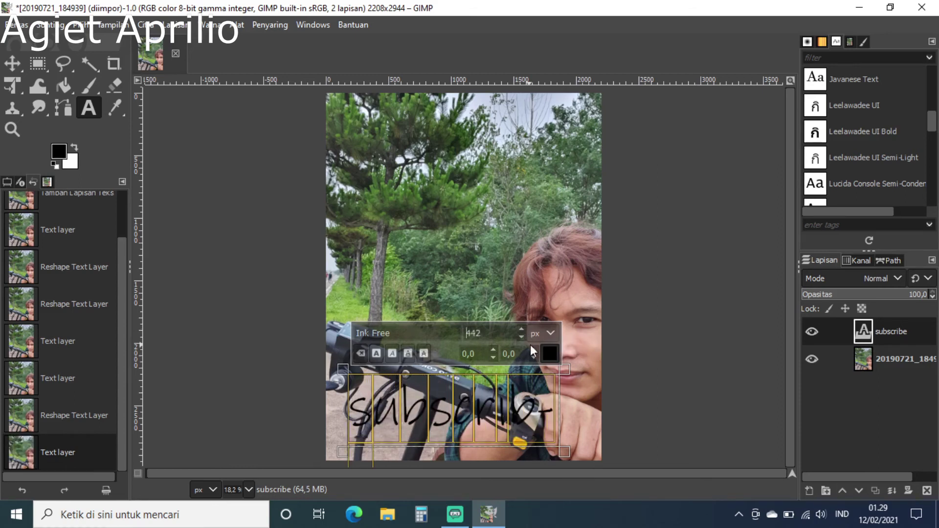
left_click(522, 337)
left_click(521, 337)
scroll(522, 336, "down", 15)
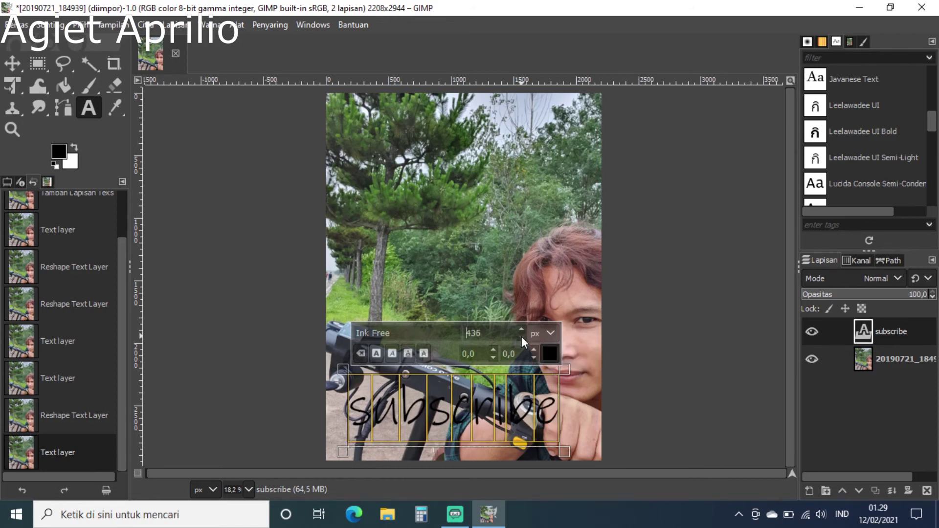
scroll(521, 336, "down", 14)
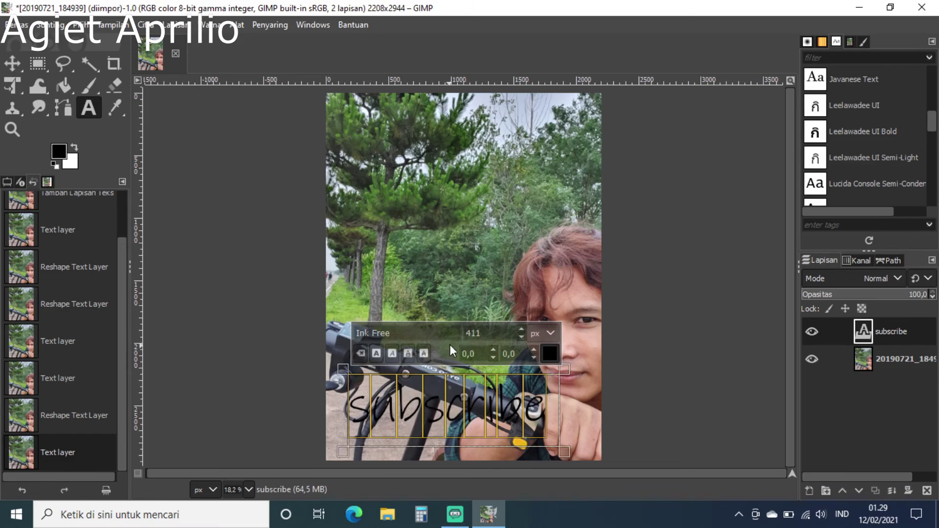
Step: Change the color of the selected "subscribe" text to a strong red
left_click(549, 356)
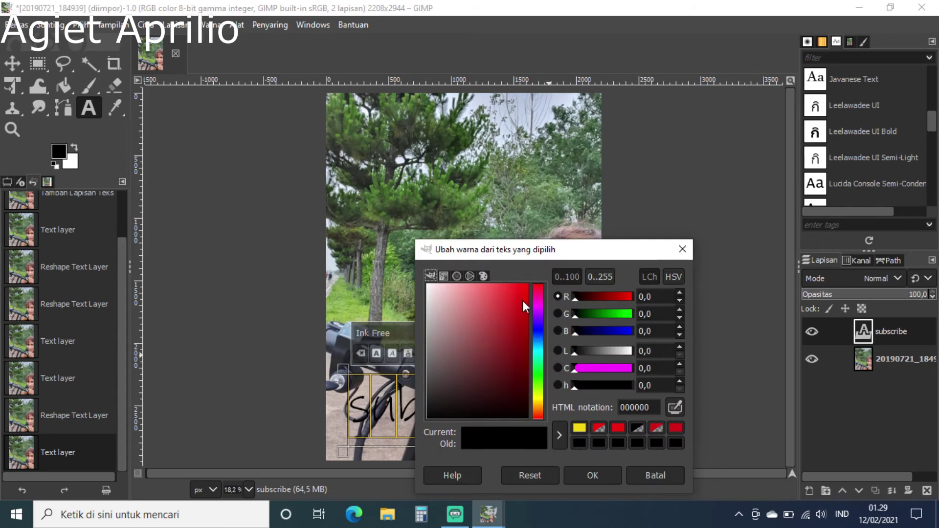
left_click(524, 301)
left_click(589, 476)
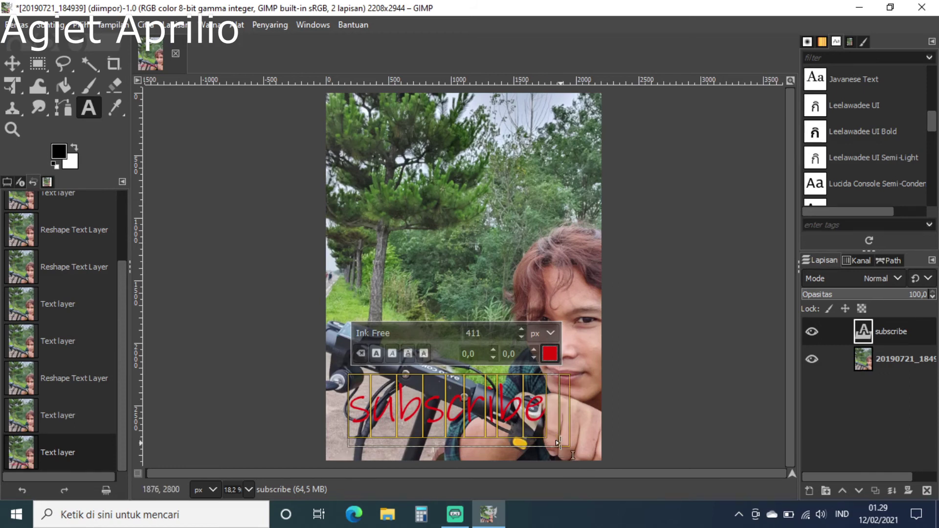
Step: Widen the text box toward the photo's right edge and increase the font size to 563 px
left_click_drag(560, 443, 588, 446)
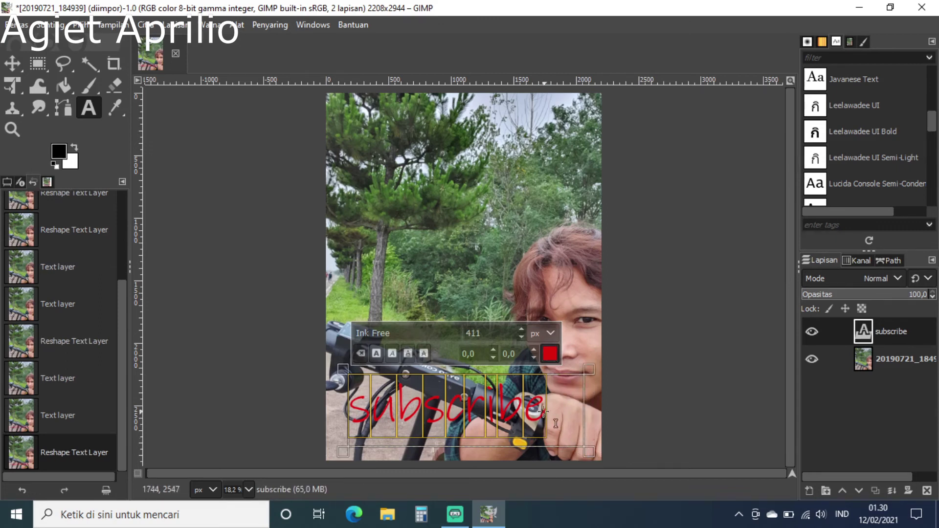
left_click(519, 329)
left_click(519, 329)
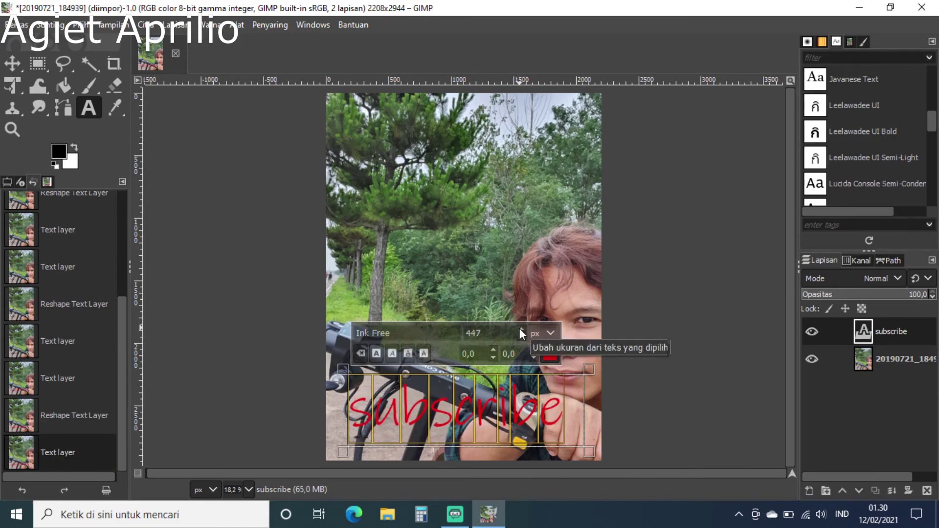
left_click(520, 330)
left_click(519, 329)
left_click(519, 330)
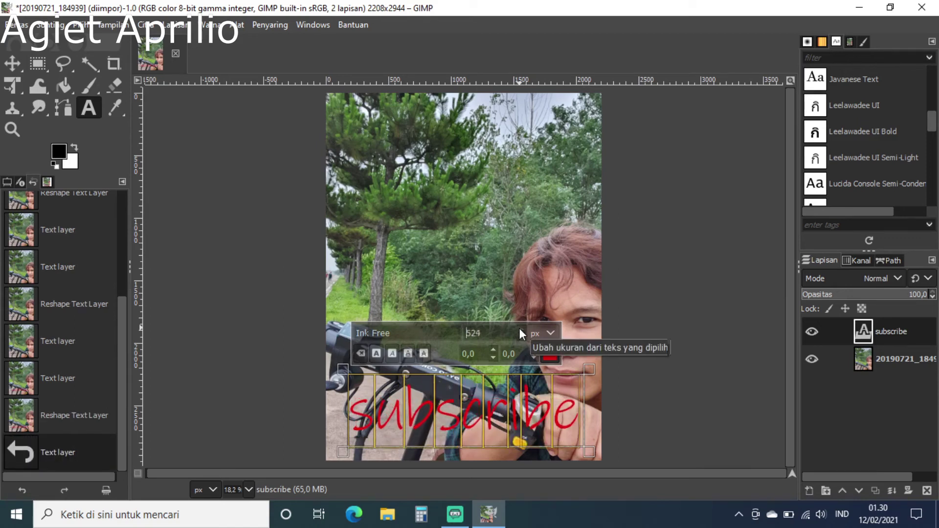
left_click(519, 329)
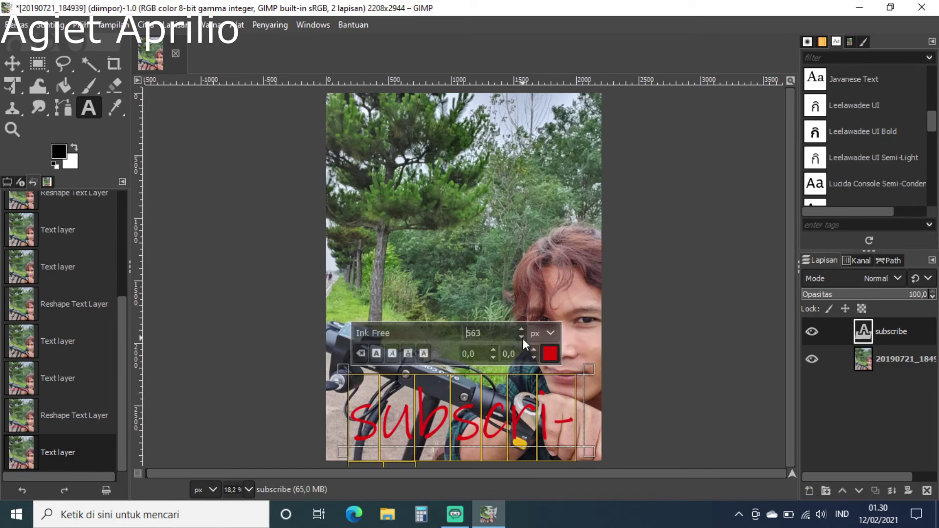
Step: Reduce the "subscribe" text to 475 px so it fits on one line, and make it bold
left_click(522, 337)
left_click(521, 337)
left_click(523, 336)
left_click(522, 336)
left_click(523, 336)
left_click(523, 337)
left_click(523, 337)
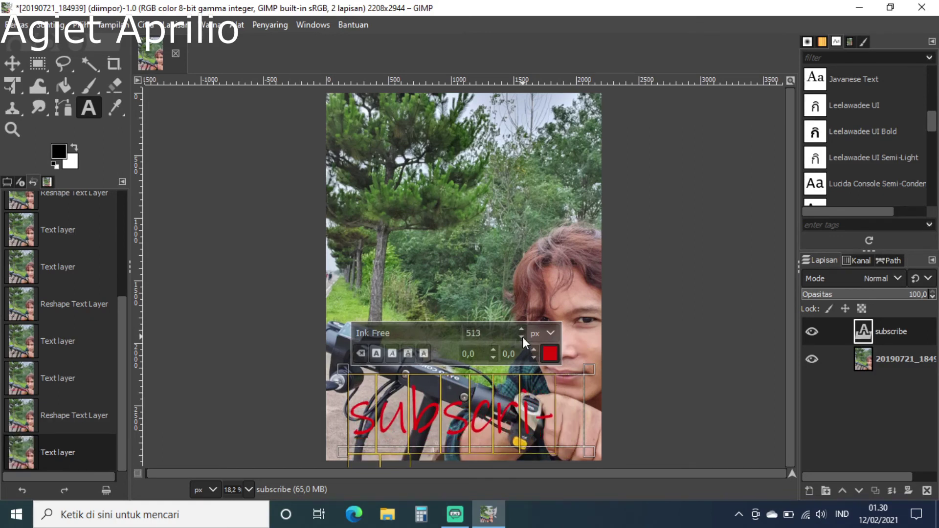
left_click(522, 336)
left_click(522, 337)
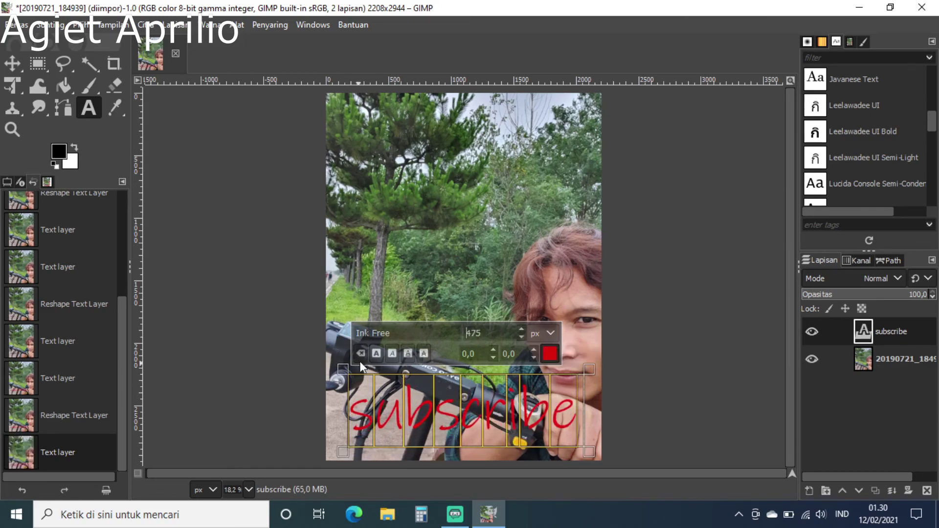
left_click(375, 352)
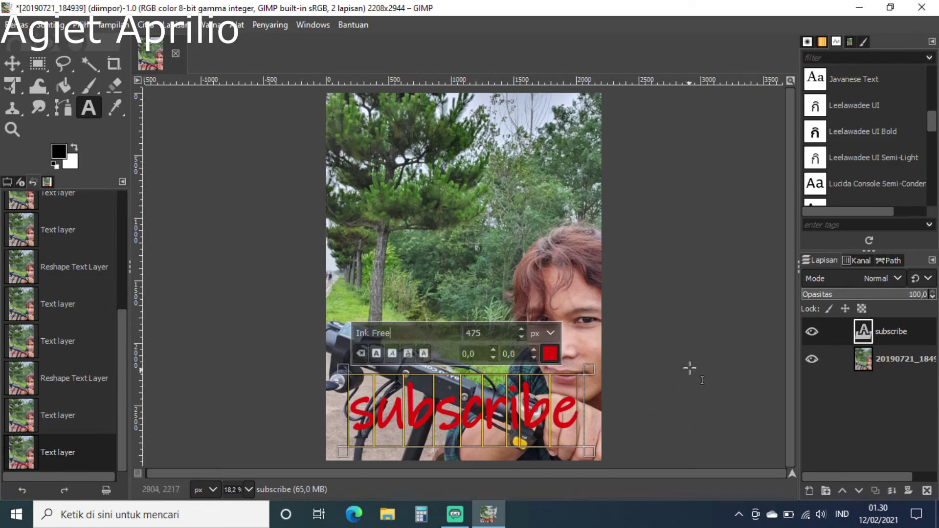
left_click(557, 209)
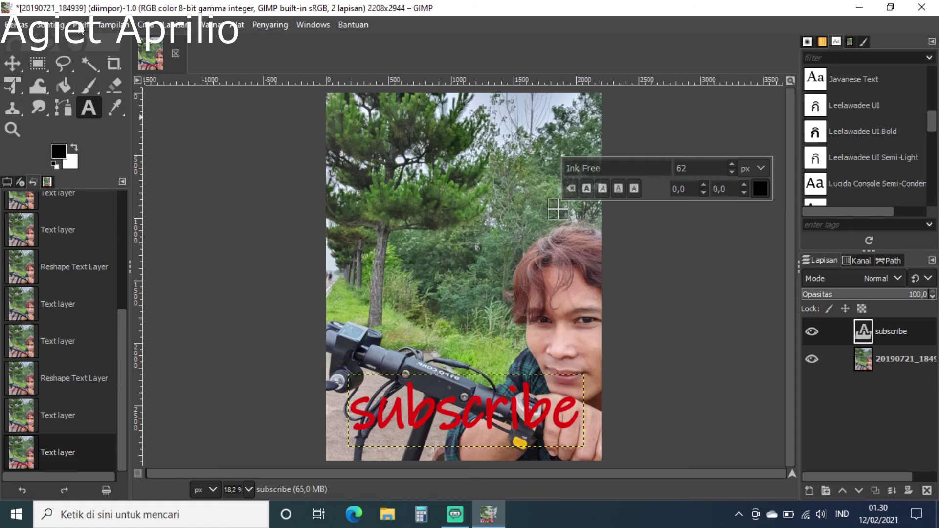
Step: Export the edited photo as 20190721_184939.jpg to the SDXC (D:) drive with JPEG quality 95
left_click(27, 27)
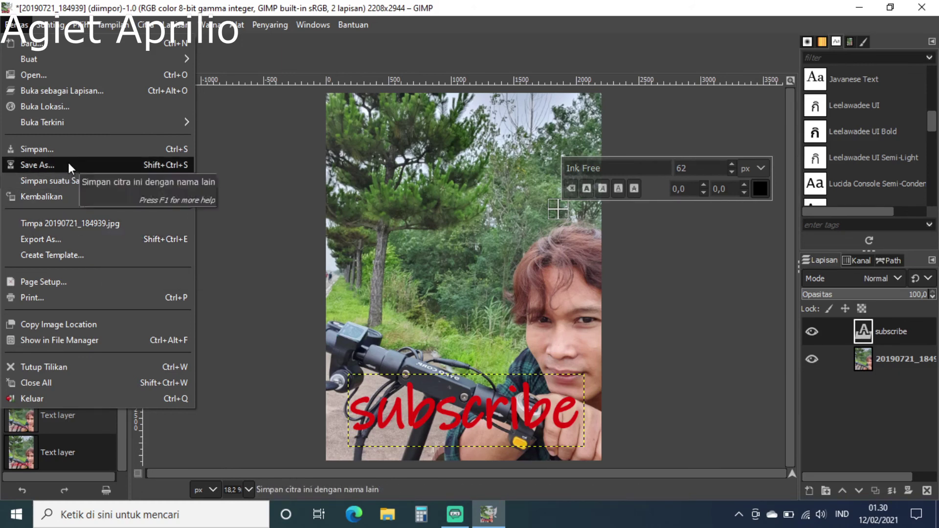
left_click(71, 241)
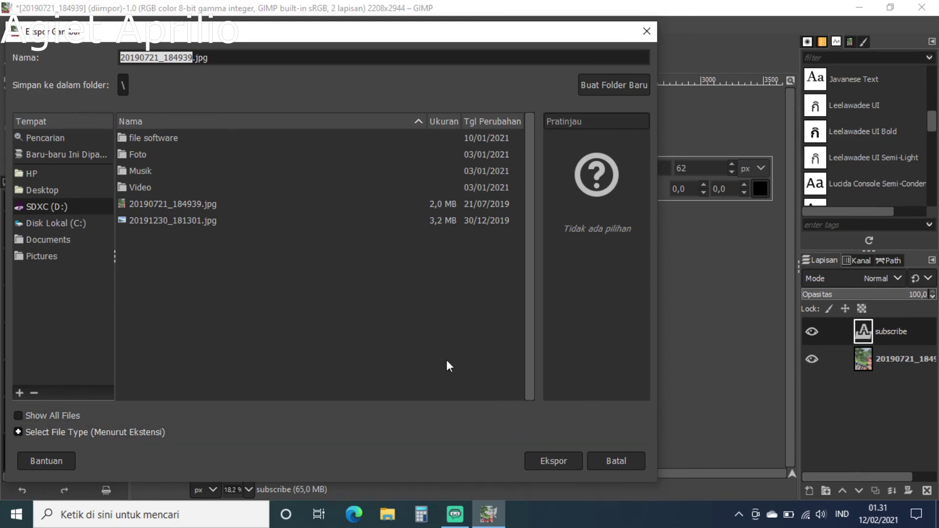
left_click(552, 462)
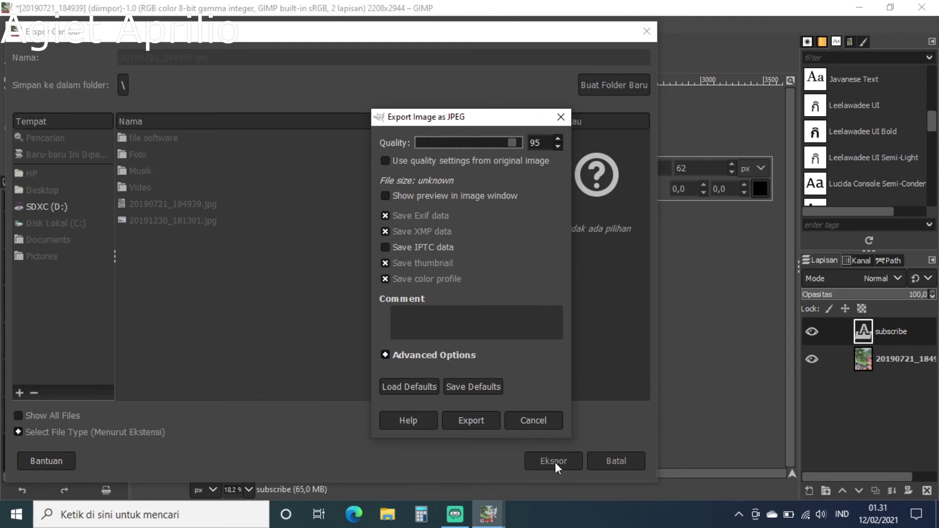
left_click(489, 419)
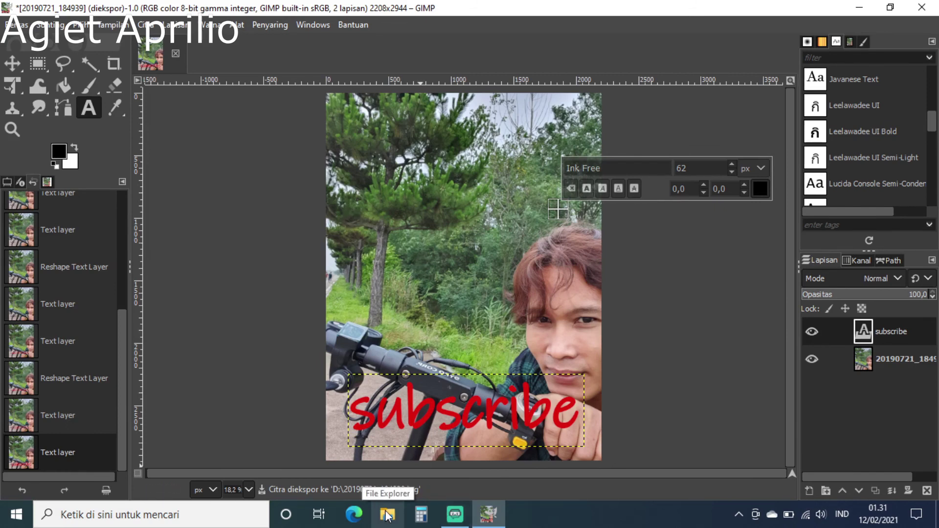
Step: Open the exported 20190721_184939 from the SDXC (D:) drive in File Explorer, view it maximized, and close the photo viewer and File Explorer
left_click(386, 516)
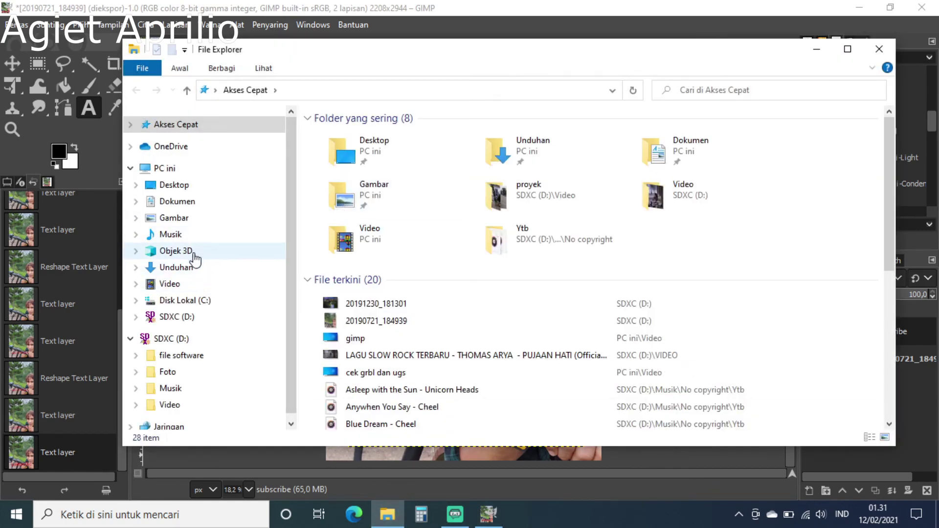
left_click(197, 345)
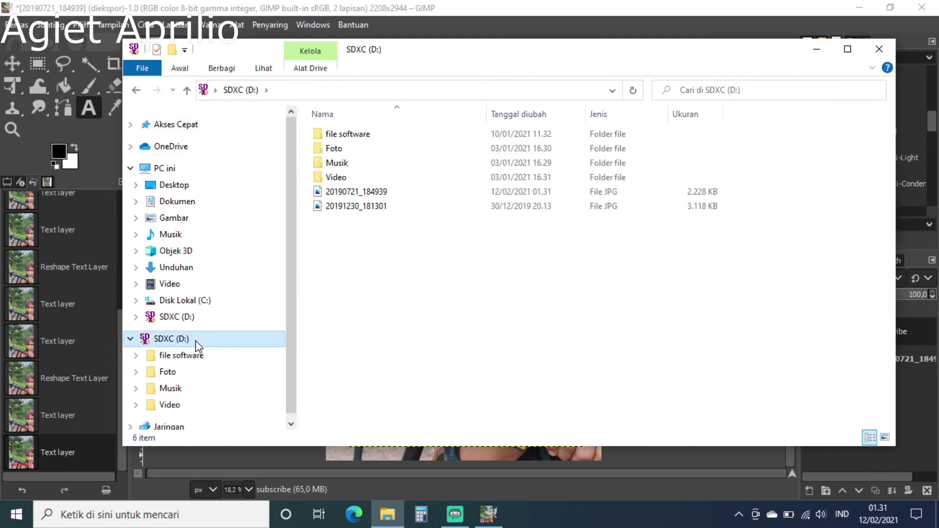
left_click(374, 194)
double_click(374, 193)
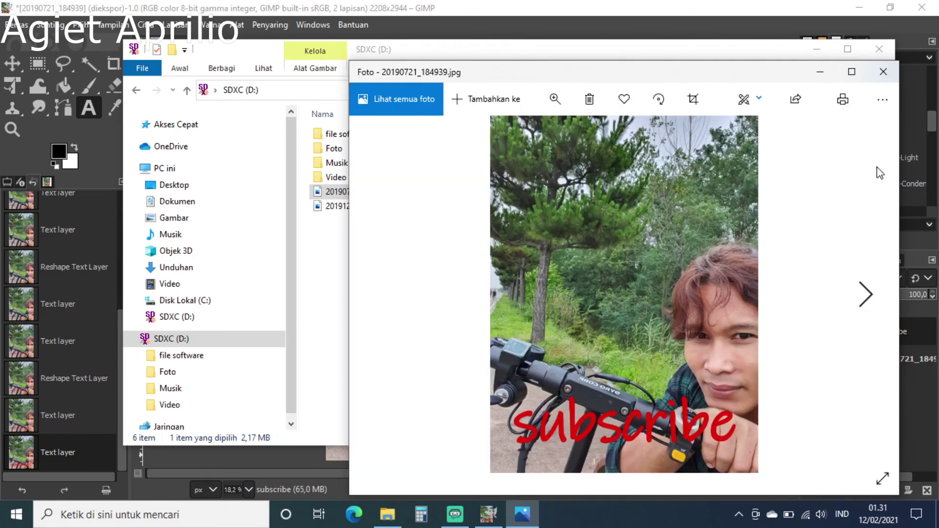
left_click(852, 72)
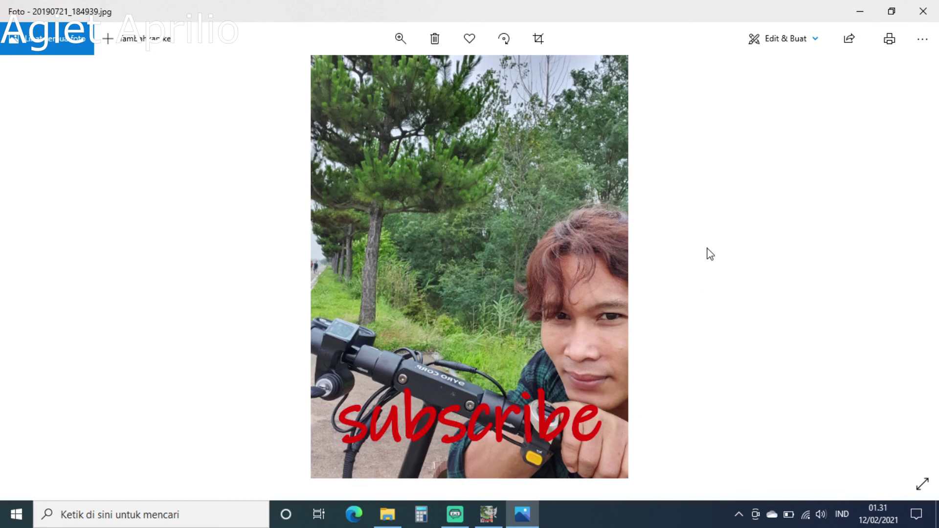
left_click(922, 13)
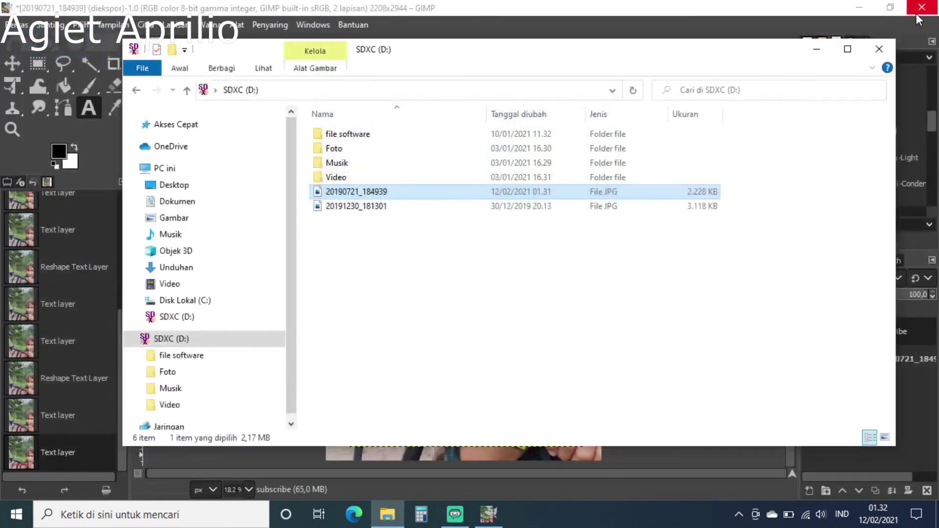
left_click(879, 49)
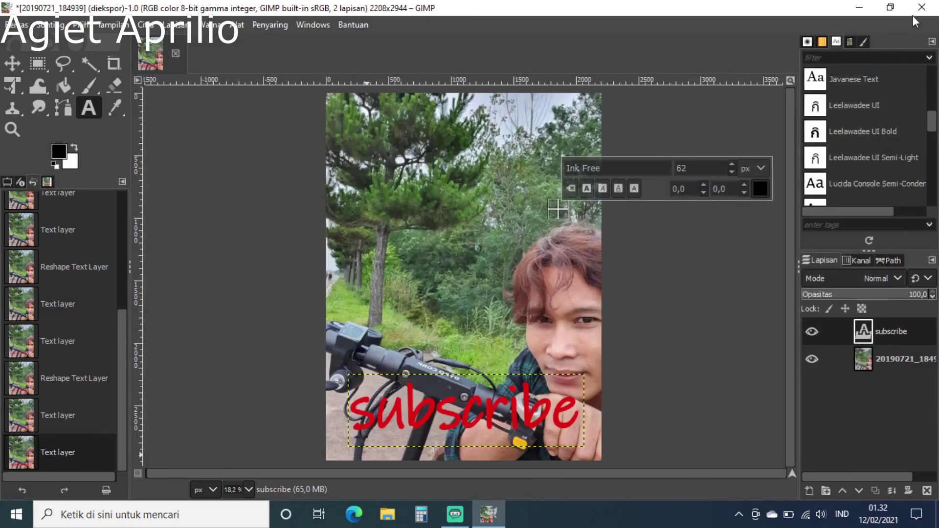